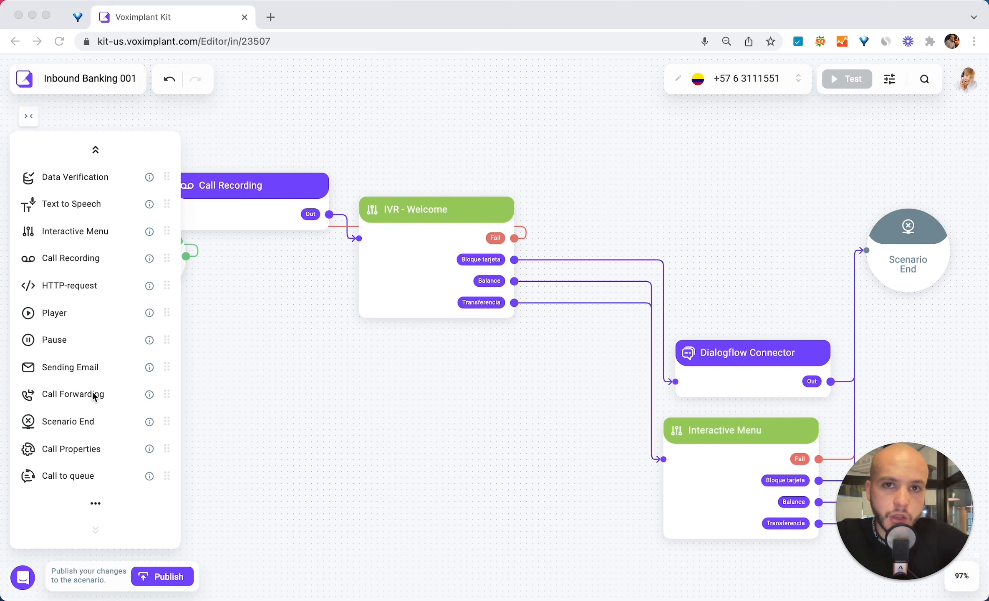
Step: Add a Data Modification block to the canvas to the right of the IVR - Welcome block
scroll(88, 313, "up", 4)
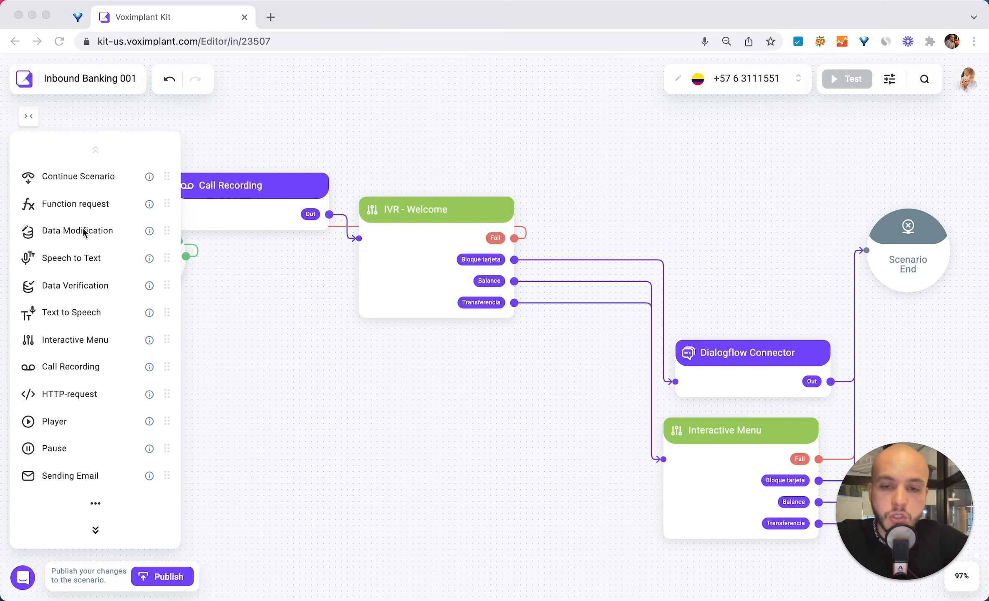
left_click(97, 230)
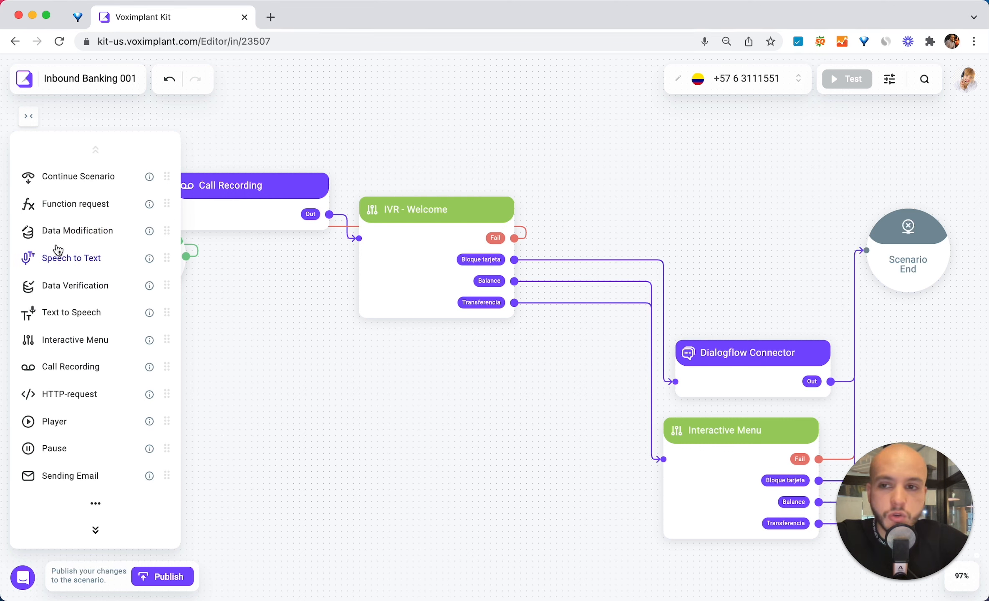
left_click_drag(79, 230, 623, 211)
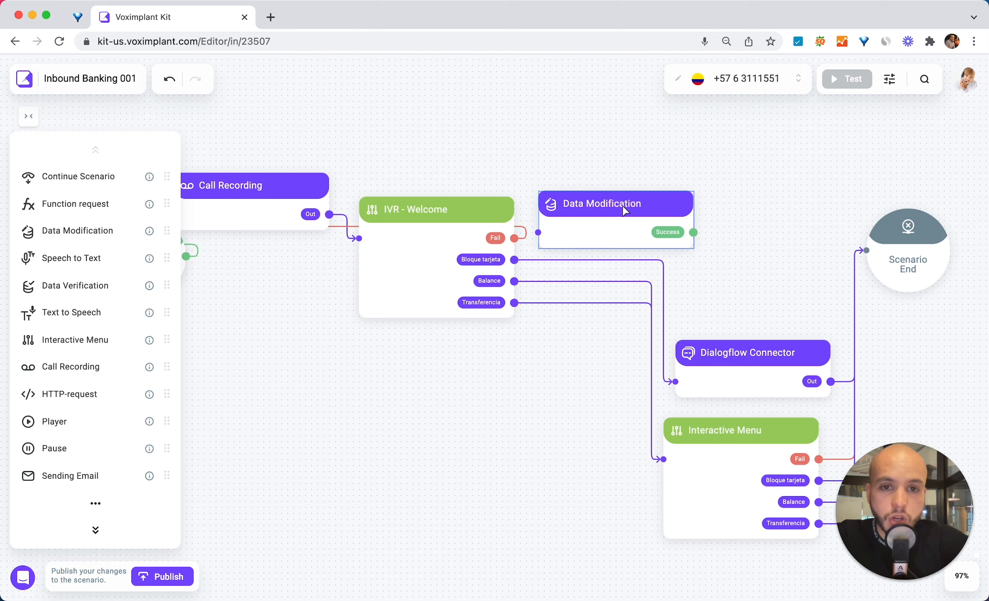
Step: Open the new block and assign the variable ivr_select the value Balance
double_click(624, 211)
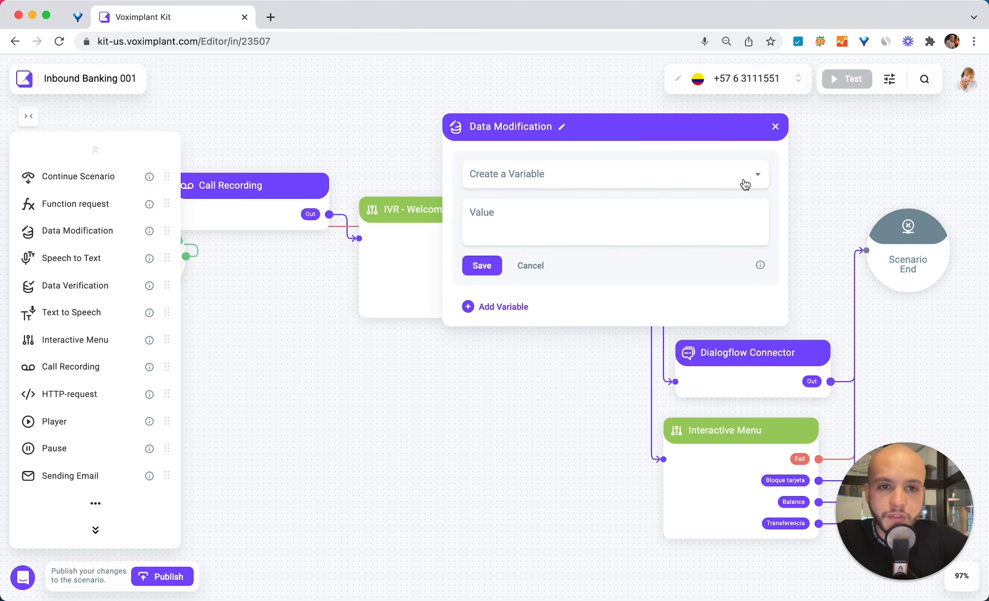
left_click(579, 174)
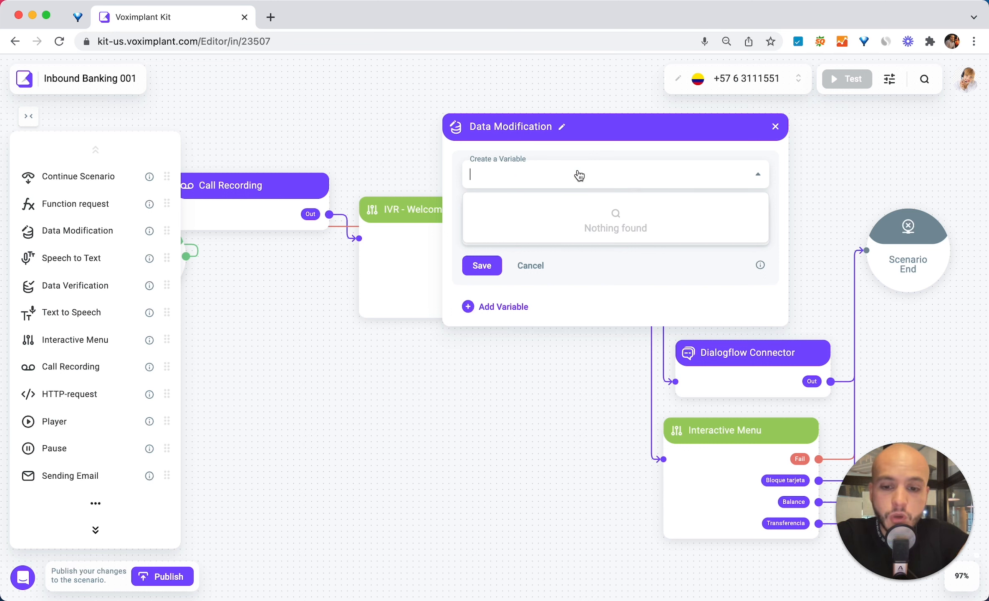
type("ivr_selec")
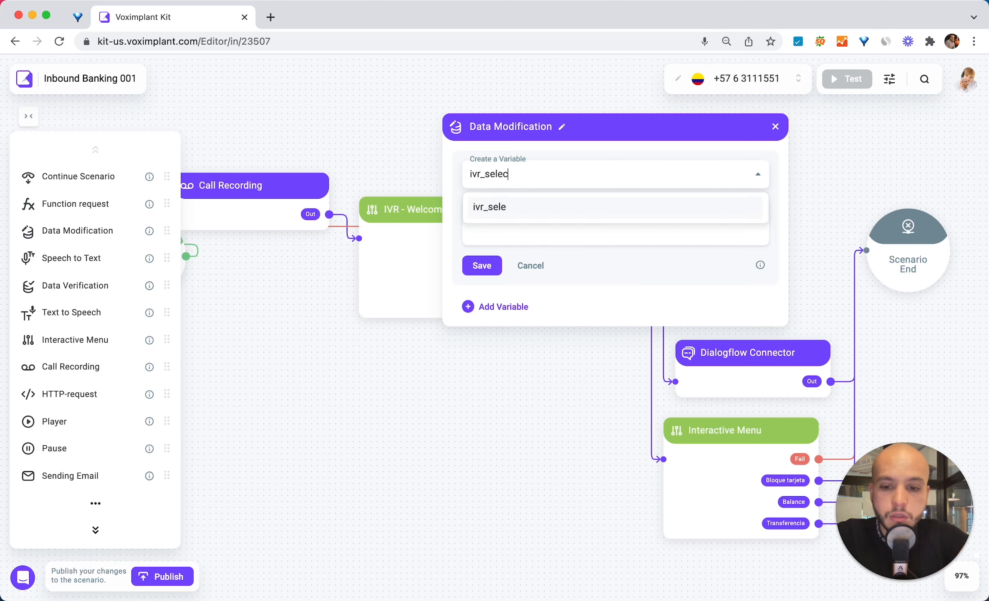
type("t")
key("Return")
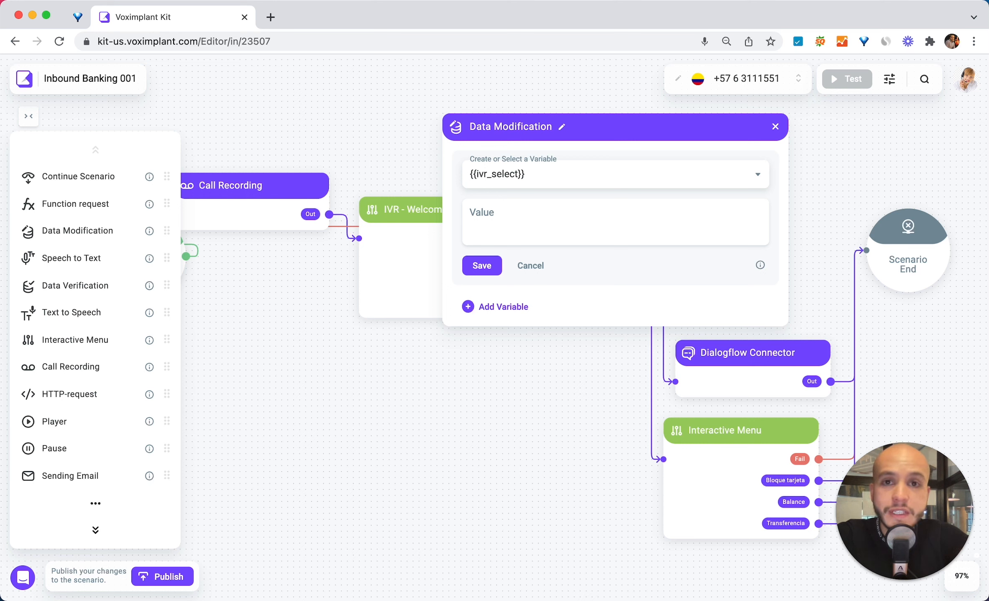
left_click(522, 213)
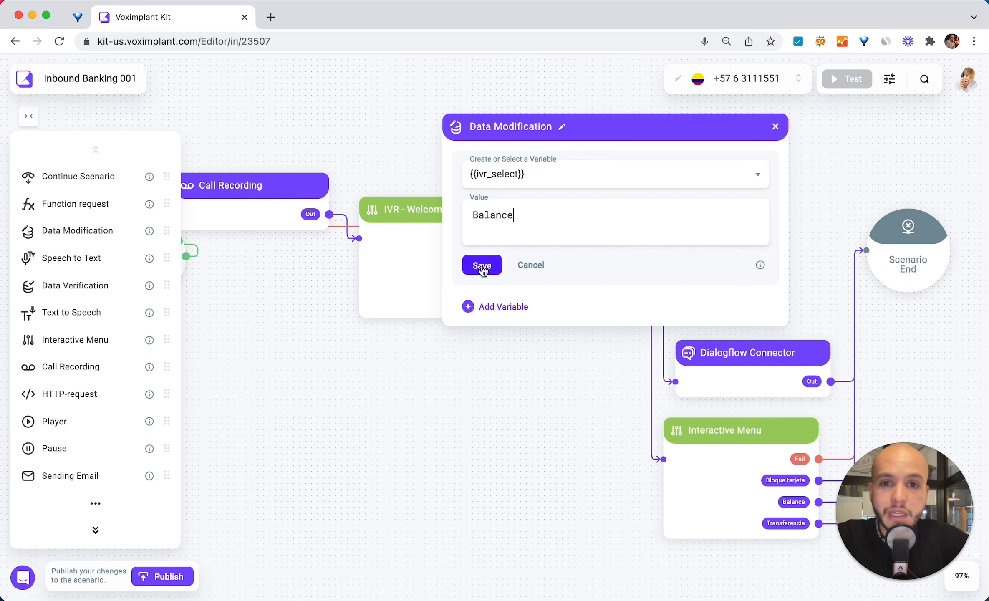
Step: Rename the block to "ivr_select - Balance", save and close it, and connect the IVR's Balance output to it
left_click(528, 129)
left_click(537, 126)
left_click(557, 125)
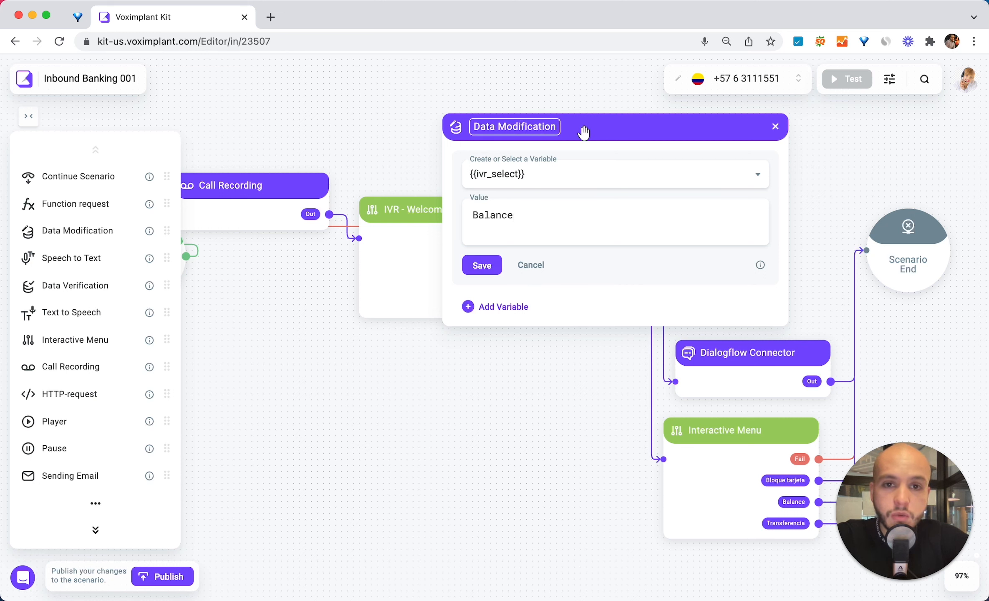
type("- i")
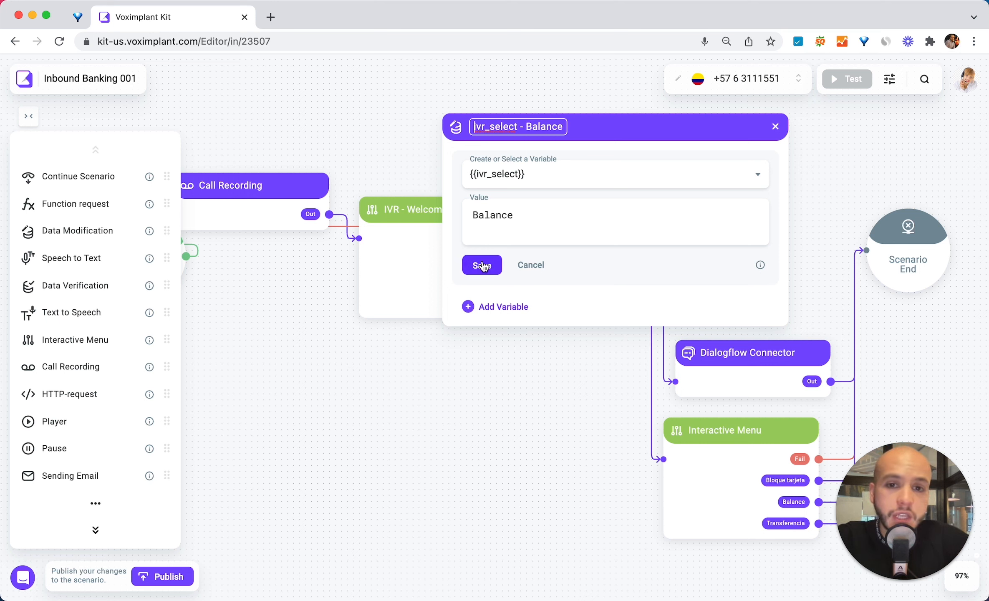
left_click(482, 265)
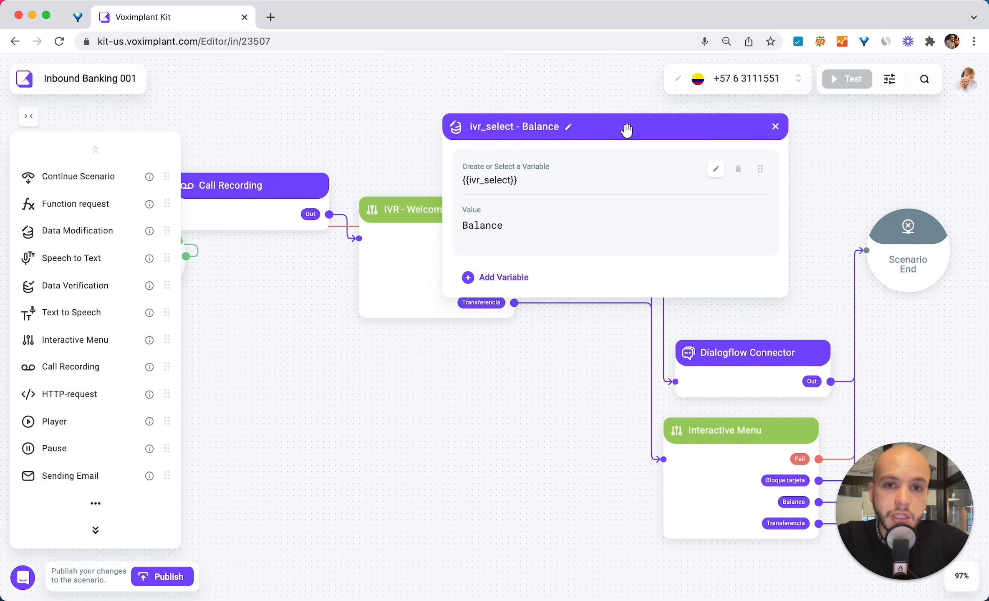
left_click(776, 127)
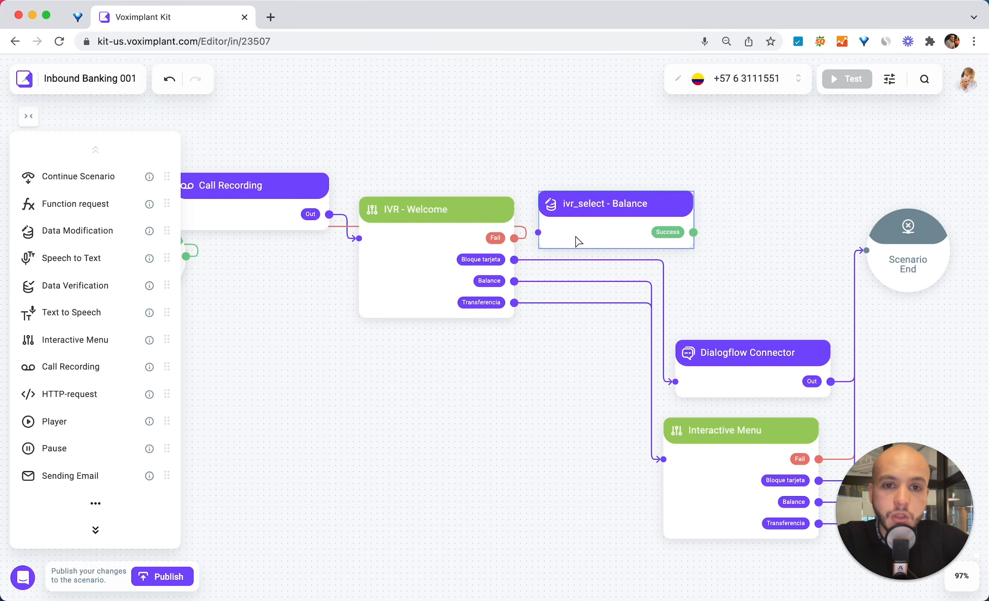
left_click_drag(515, 281, 543, 249)
Step: Duplicate the ivr_select - Balance block and place the copy below it
left_click(619, 207)
key("super+c")
key("super+v")
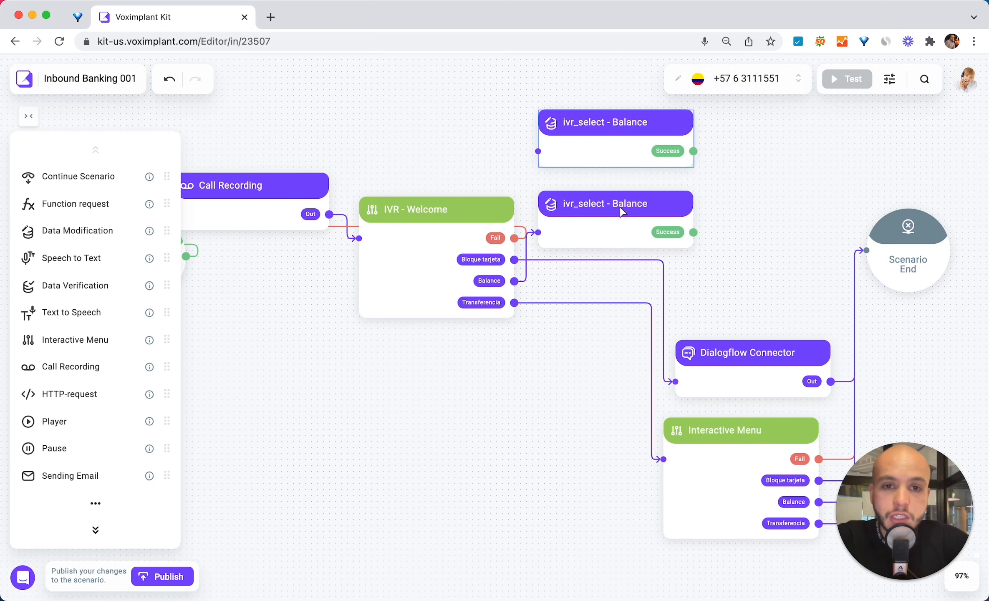
left_click_drag(606, 131, 606, 280)
Step: Rename the copy to "ivr_select - Transfer", set its ivr_select value to Transfer, save and close it
double_click(606, 281)
left_click_drag(539, 206, 576, 208)
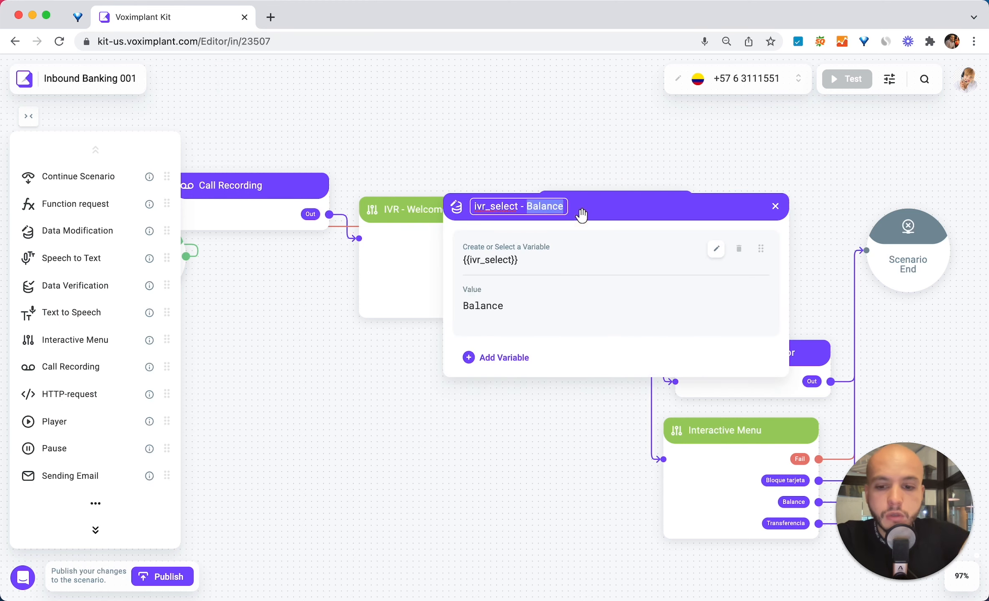
type("Transfer")
double_click(518, 288)
type("Transfer")
left_click(483, 343)
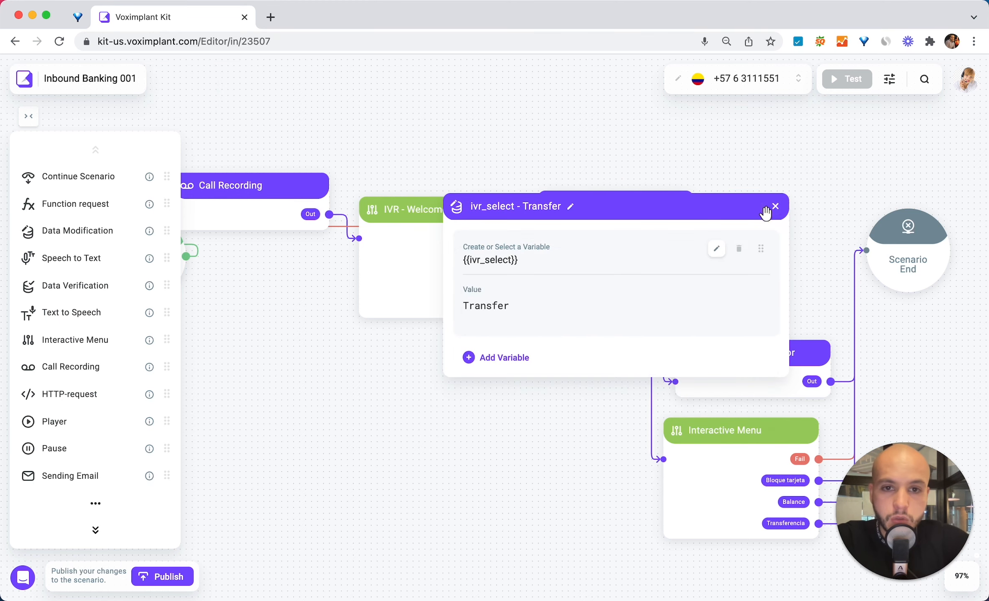
left_click(776, 206)
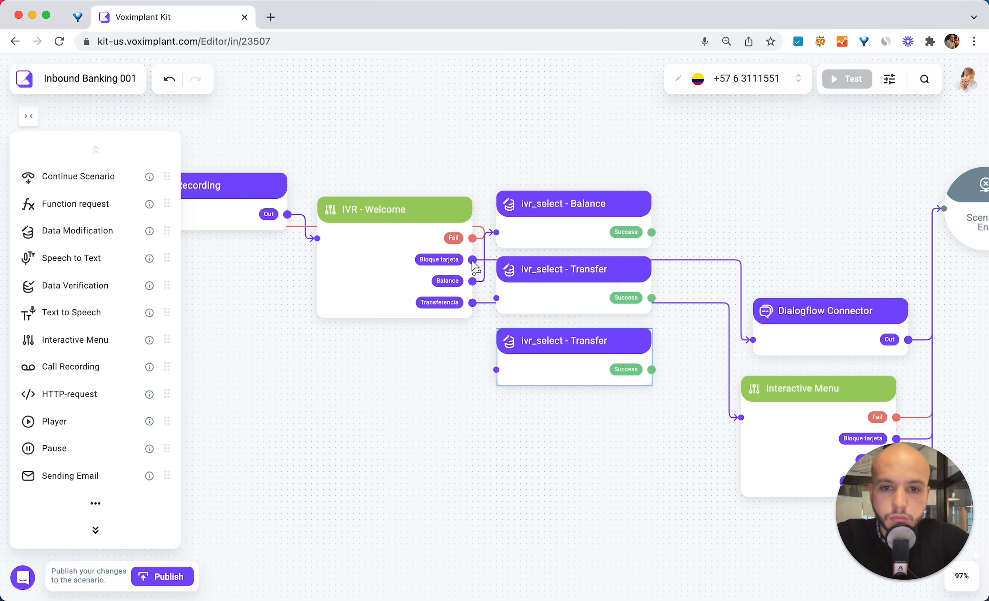
Step: Connect the Bloque tarjeta output to the third copy and rename that block to "ivr_select - Block Card"
left_click_drag(473, 260, 497, 370)
double_click(527, 366)
double_click(503, 278)
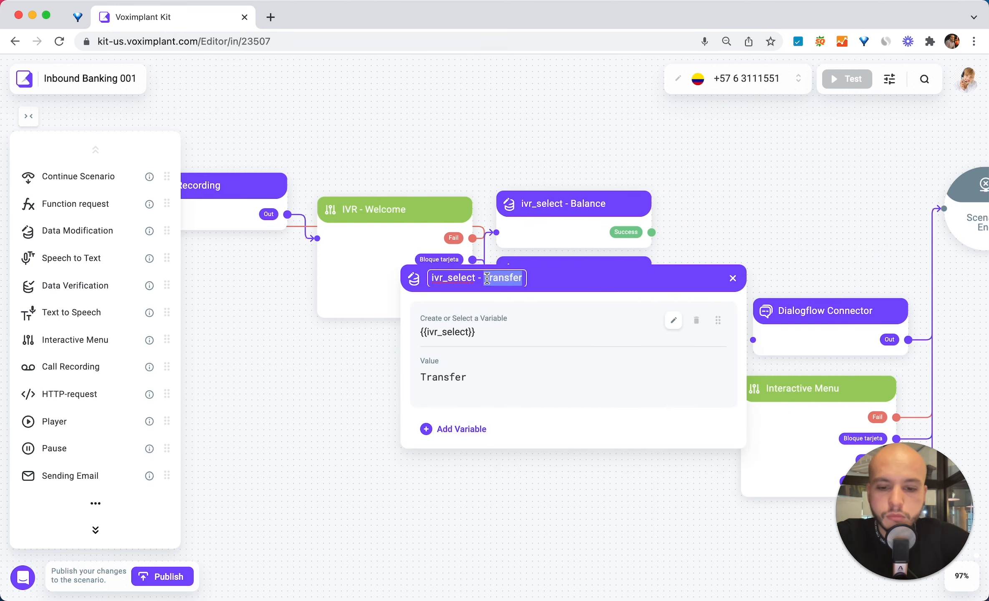
type("Bloq")
key("BackSpace")
type("ck Card")
Step: Set the Block Card block's ivr_select value to Block, save and close it
left_click(517, 373)
double_click(479, 369)
type("Block")
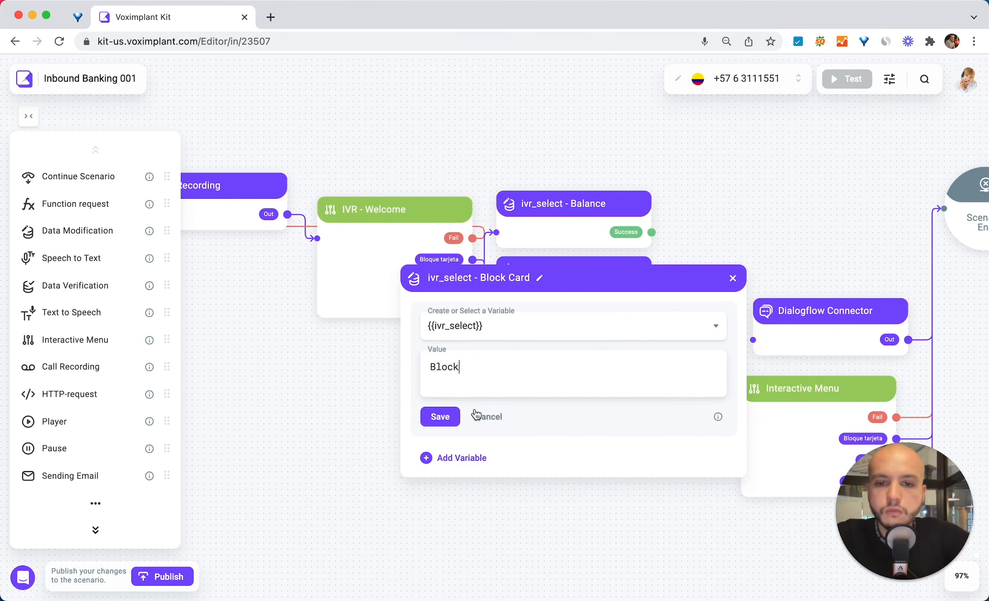
left_click(441, 416)
left_click(733, 279)
Step: Select the three ivr_select blocks and color them yellow
left_click_drag(656, 134, 496, 539)
right_click(603, 222)
mouse_move(674, 289)
left_click(820, 312)
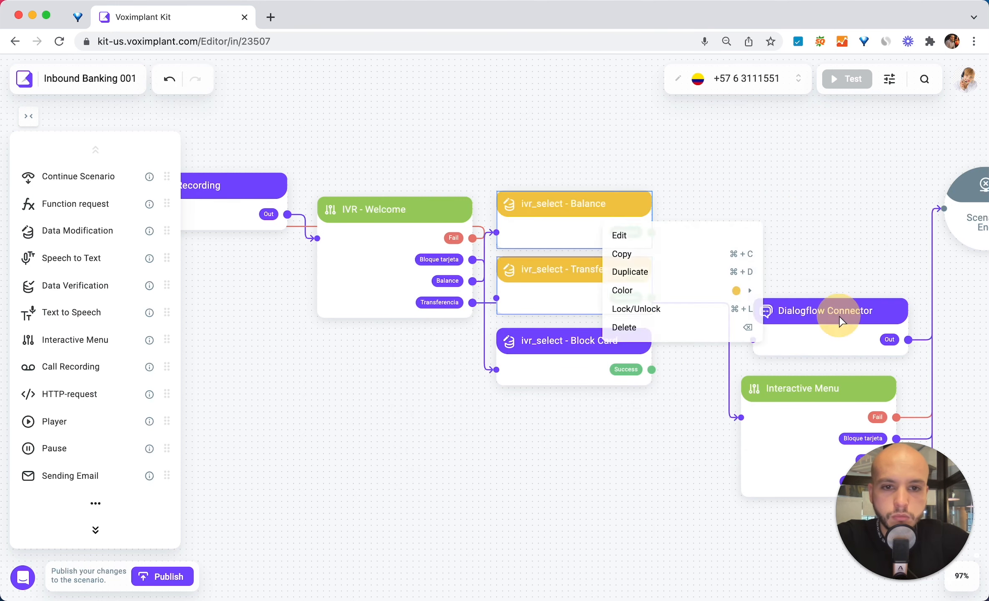
right_click(582, 351)
mouse_move(597, 414)
left_click(793, 439)
Step: Add another Data Modification block below the ivr_select blocks and try to set its variable to phone
scroll(428, 430, "down", 5)
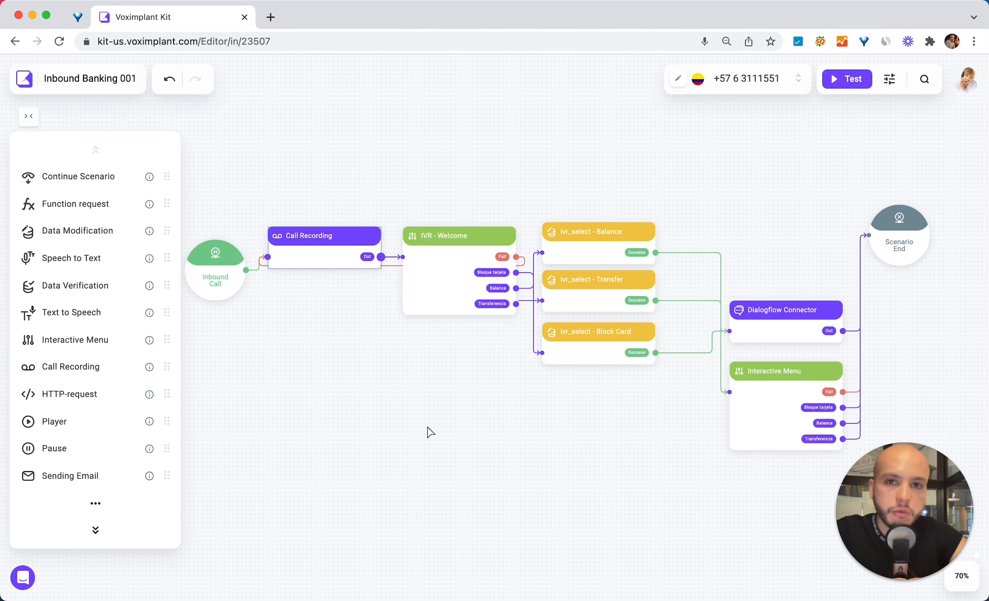
scroll(427, 430, "left", 1)
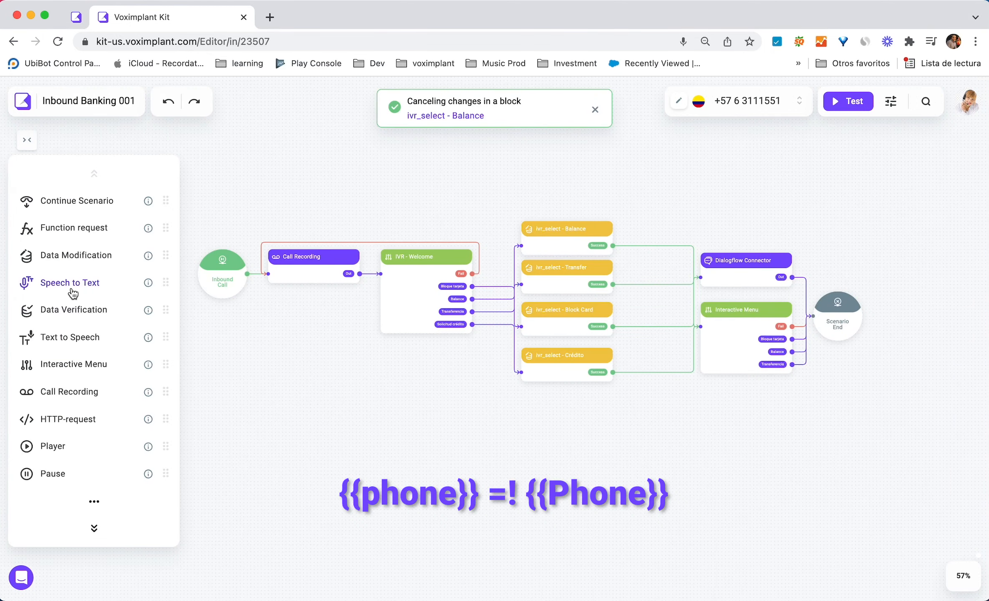
left_click_drag(96, 255, 530, 413)
left_click(580, 442)
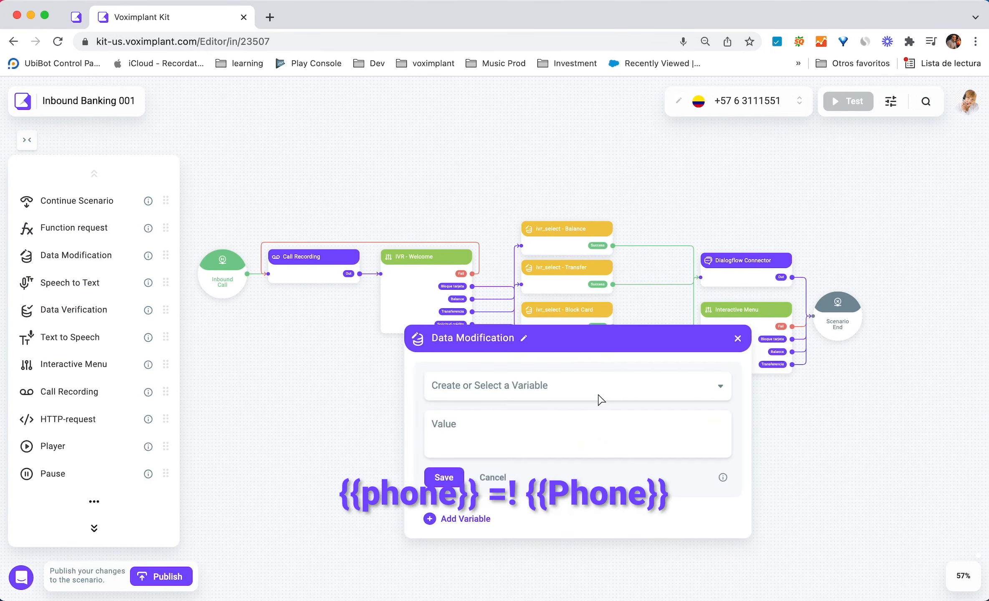
left_click(643, 392)
type("phone")
key("Return")
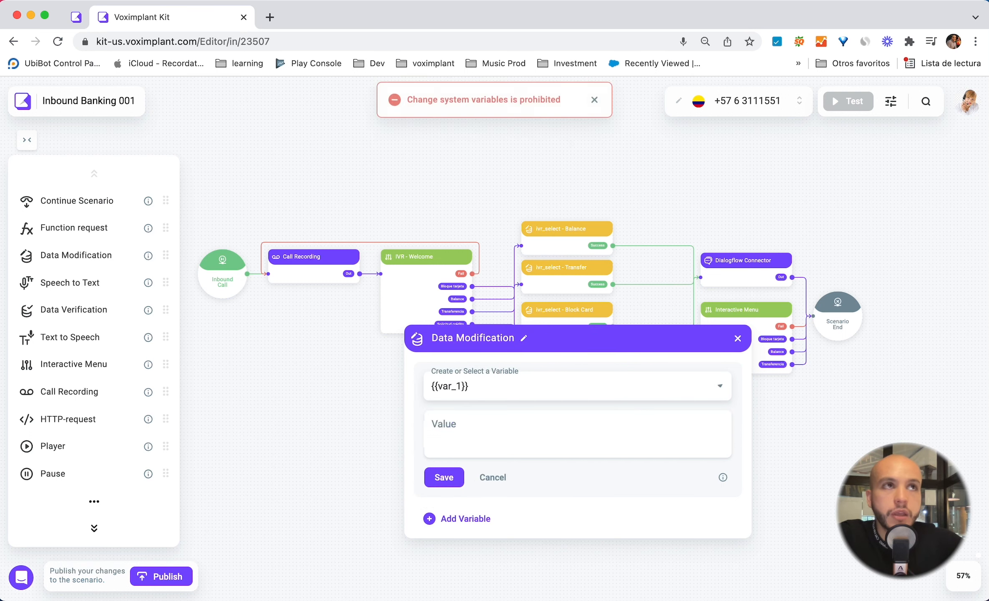
Step: Open the Global Variables page under Integrations
left_click(590, 396)
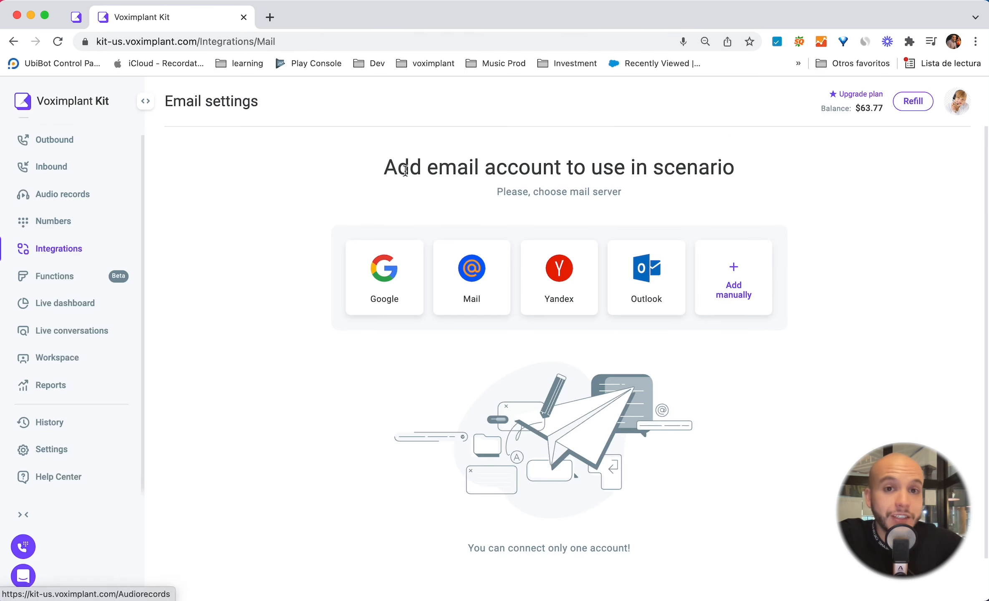
left_click(145, 108)
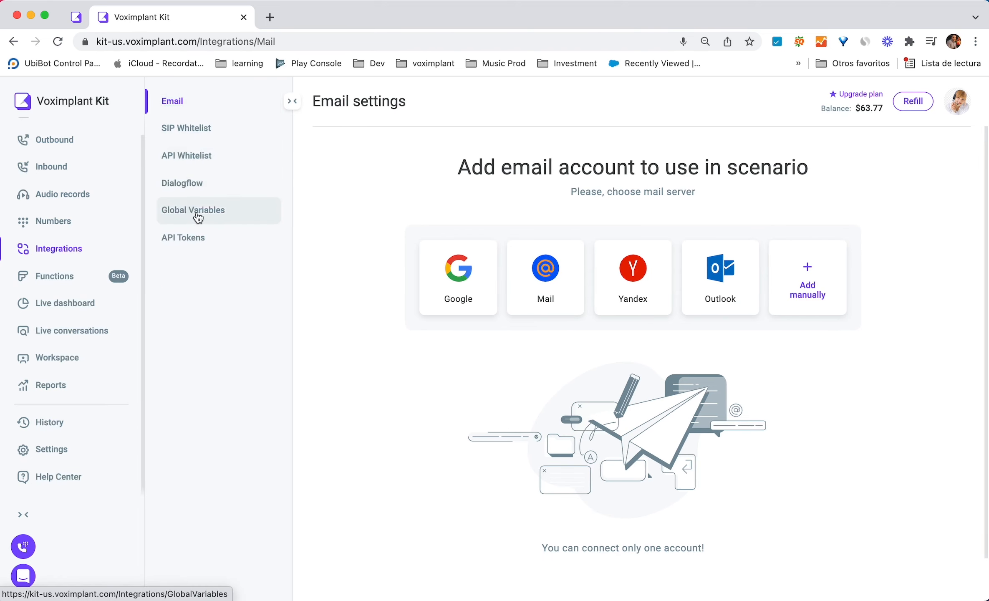
left_click(244, 216)
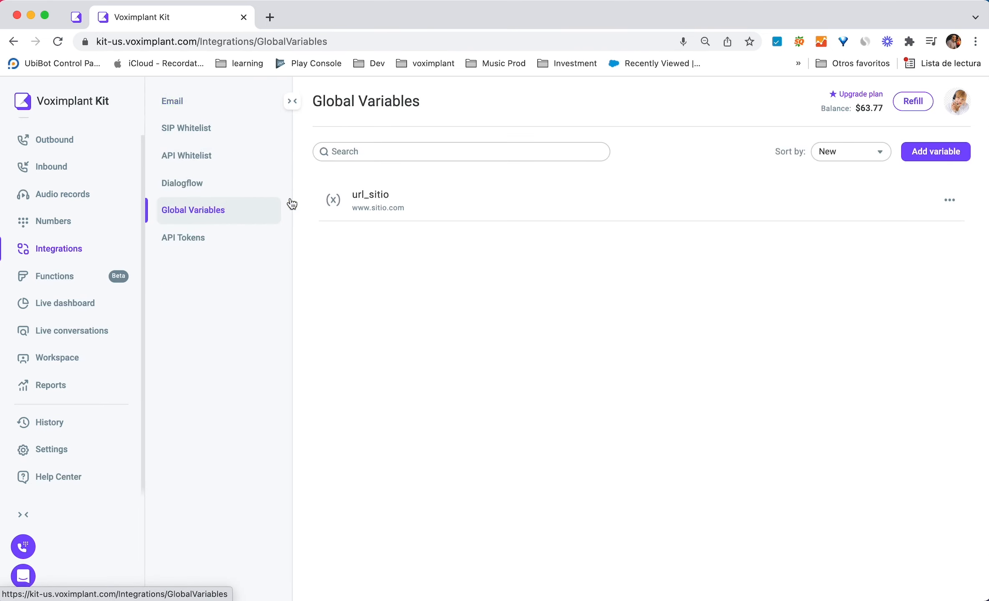
Step: Add a global variable named Company with the value Voximplant
left_click(923, 146)
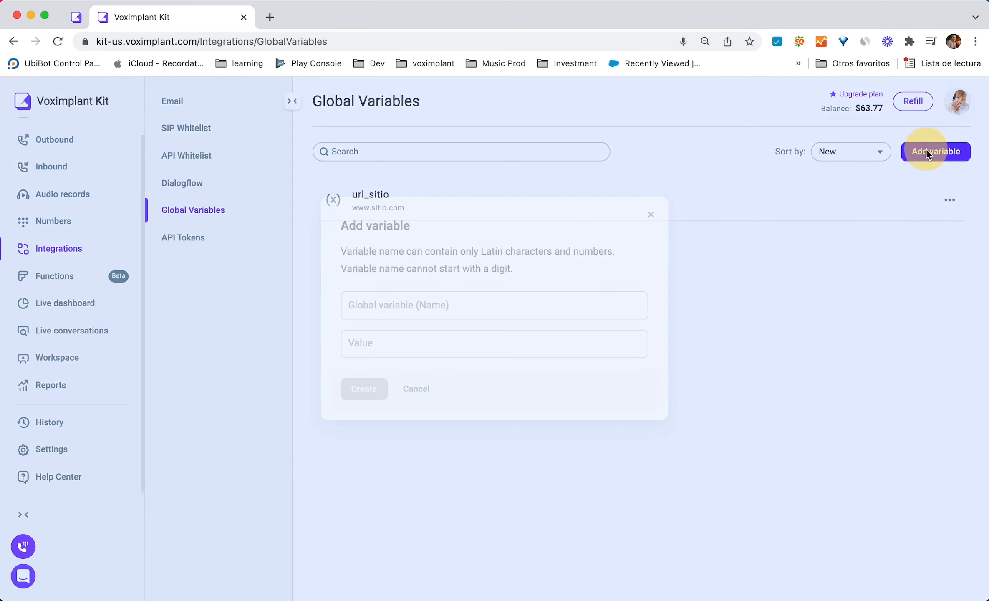
left_click(529, 311)
type("Company")
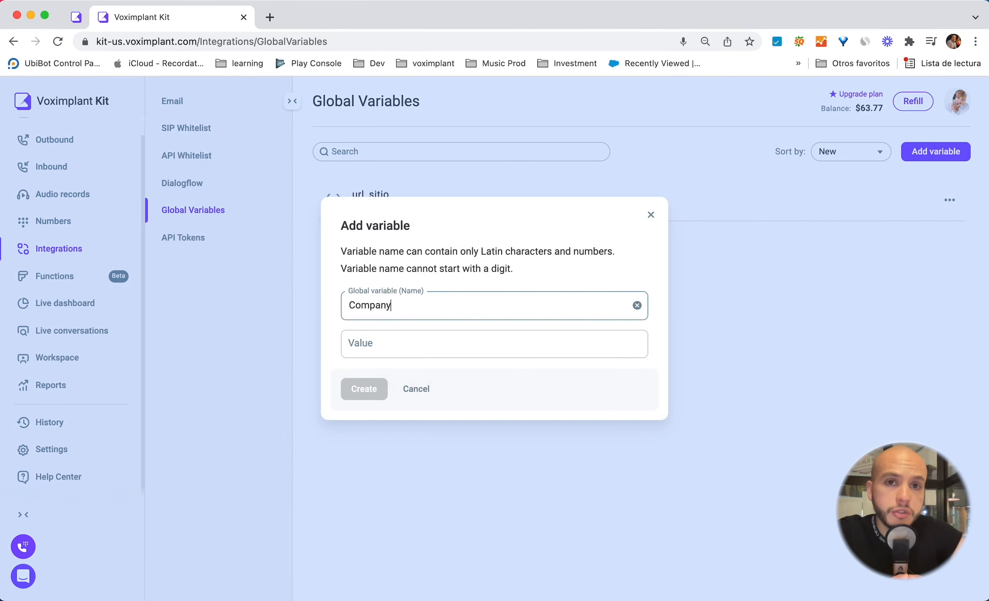
key("Tab")
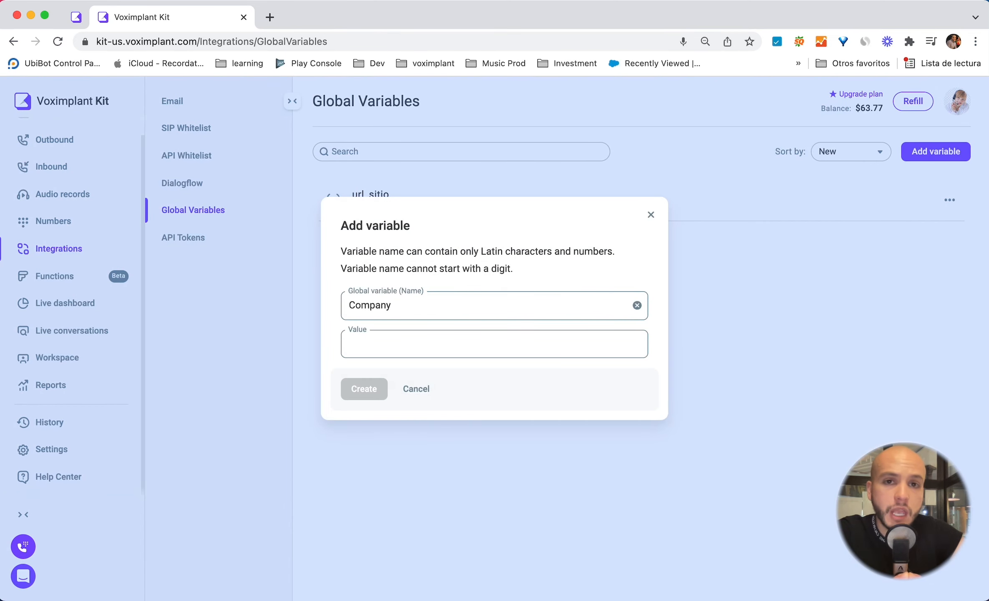
type("Voximplant")
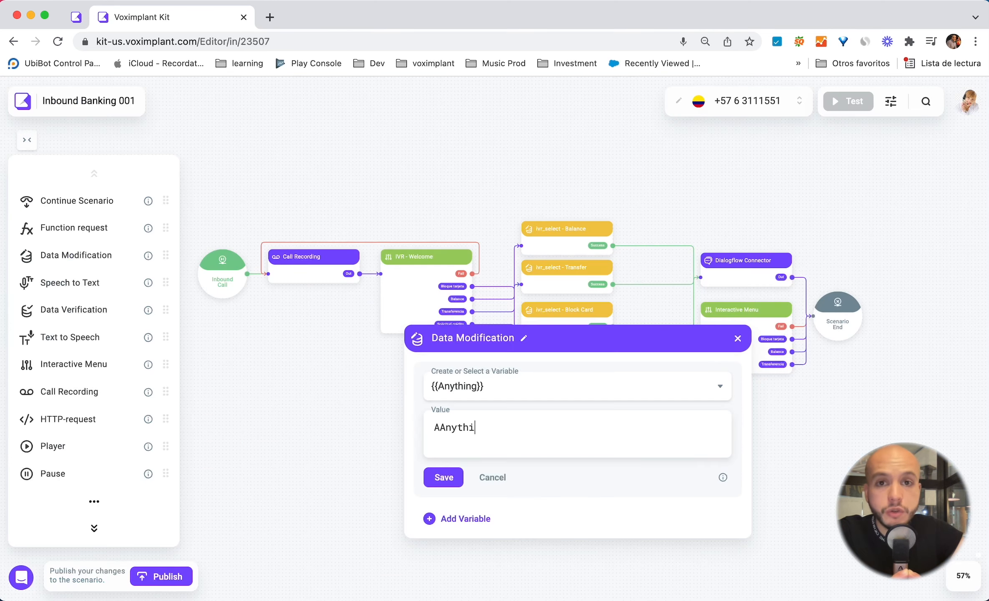
type("ny string")
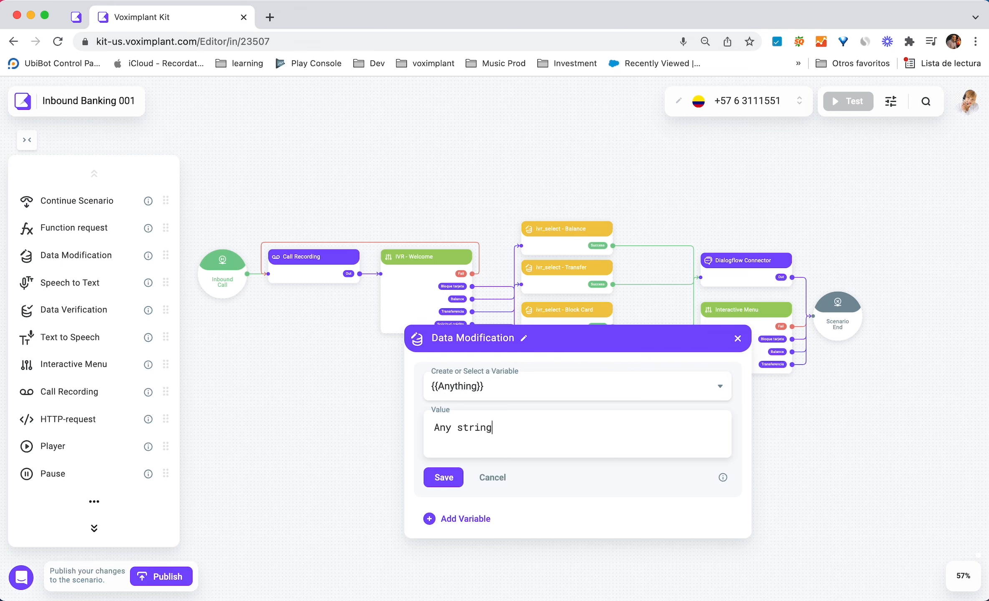
Step: Save the Data Modification block with variable Anything set to Any string
left_click(443, 477)
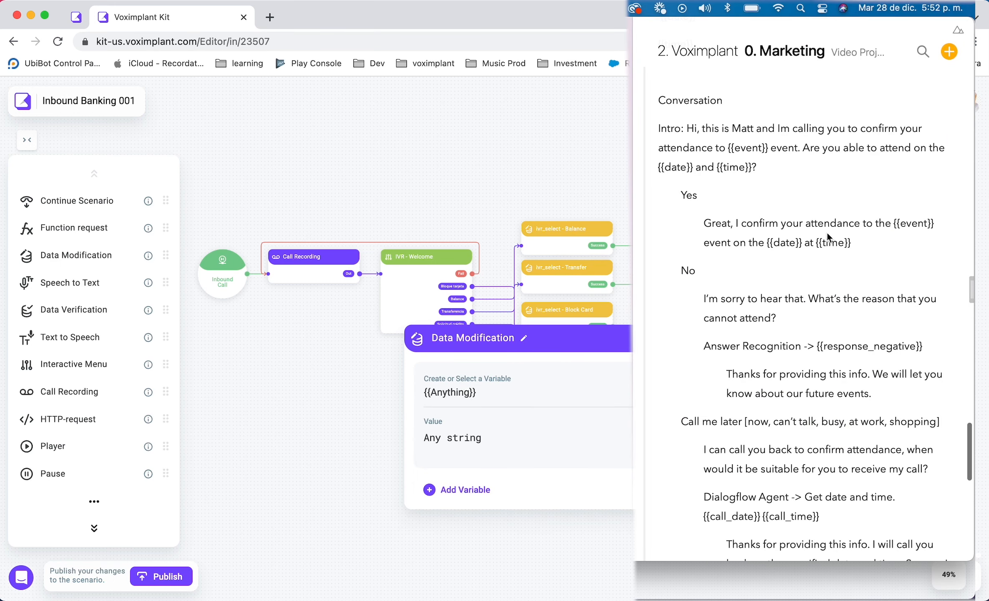
Step: Examine the conversation script in the notes for its variable placeholders such as {{date}} and {{time}}
scroll(826, 231, "down", 2)
scroll(826, 231, "up", 4)
left_click(748, 218)
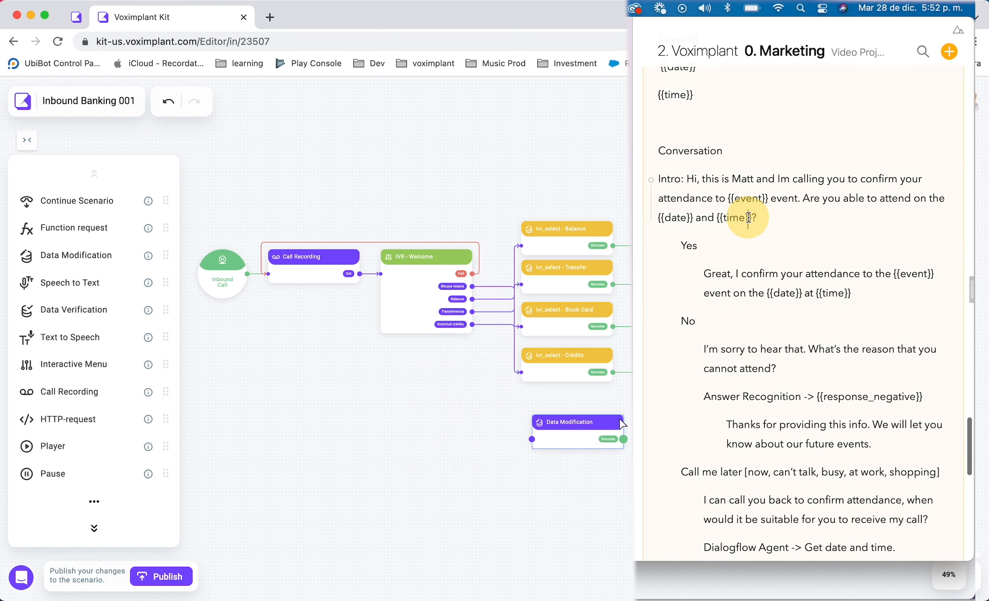
left_click(587, 428)
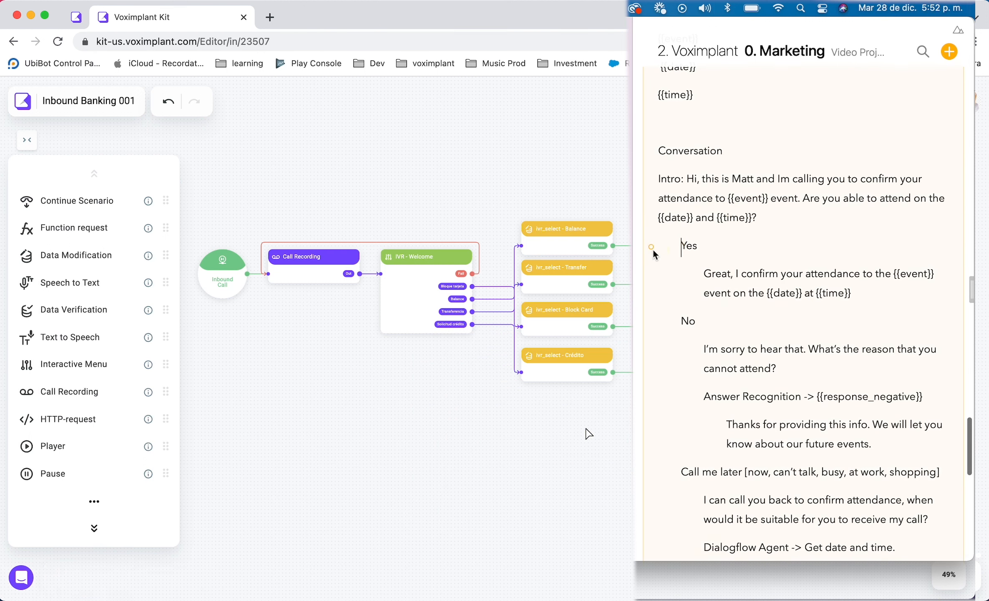
left_click(727, 249)
double_click(689, 247)
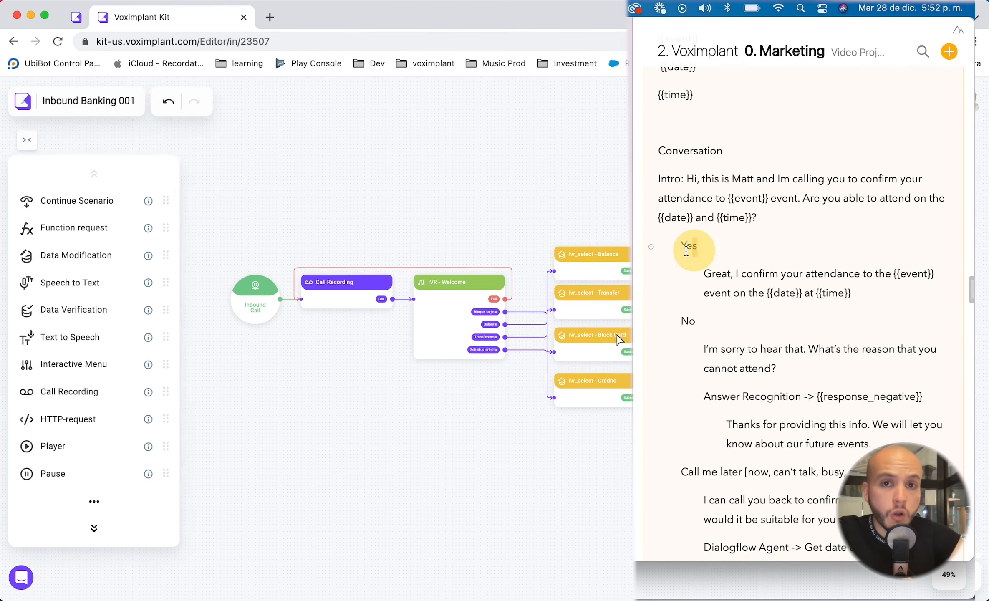
scroll(620, 338, "right", 1)
left_click_drag(770, 293, 822, 294)
scroll(620, 338, "left", 2)
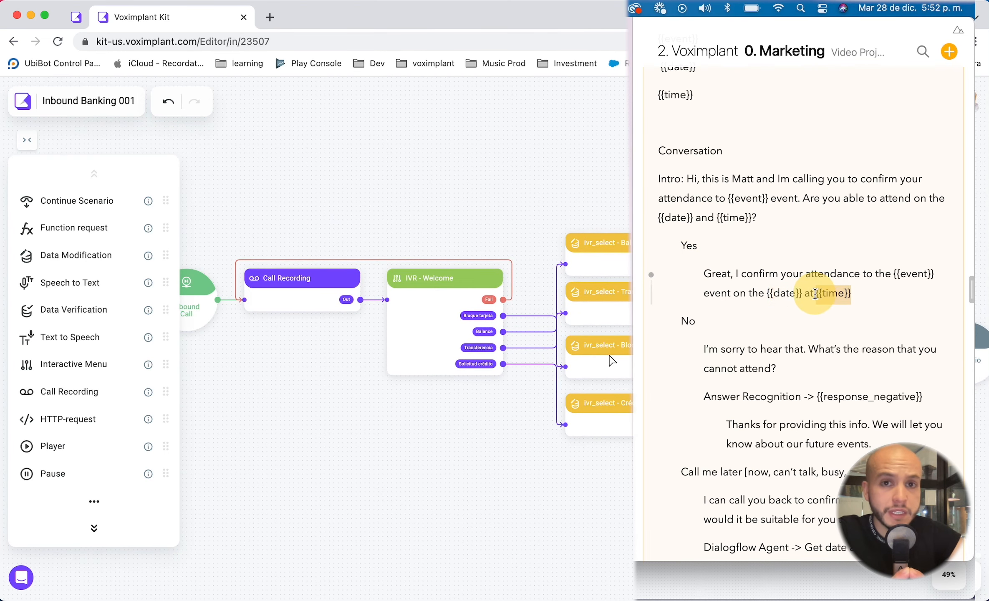
Step: Search the web for the Voximplant Kit FAQ and open its page
left_click(619, 338)
left_click(270, 17)
type("FAQ")
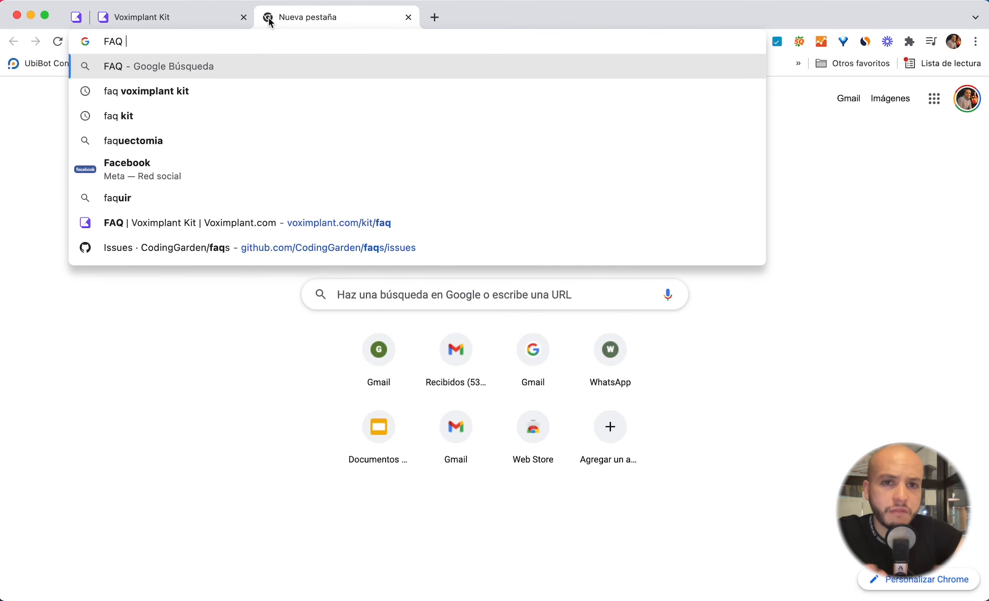
key("Up")
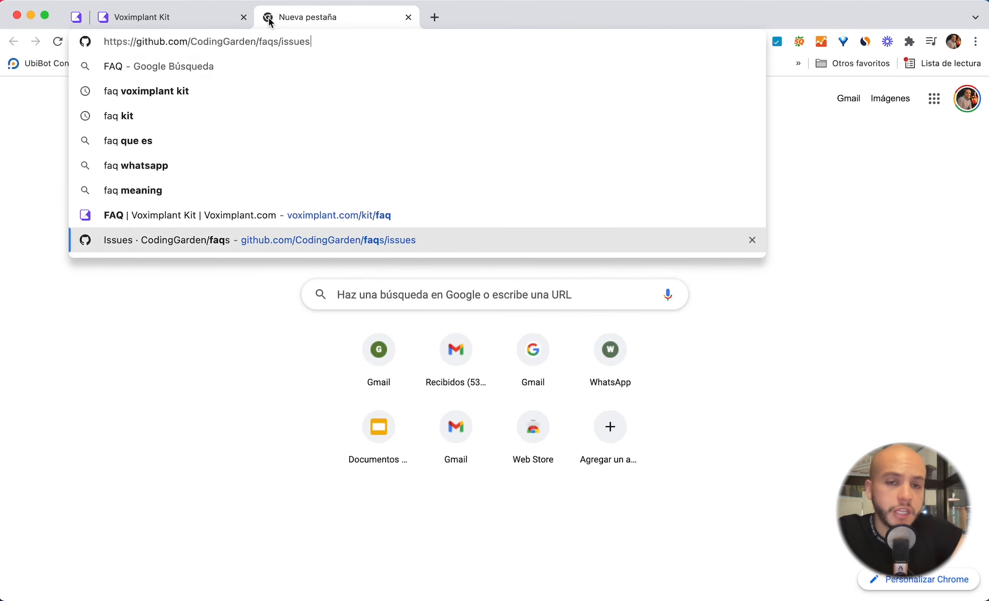
key("Down")
key("Down")
key("Return")
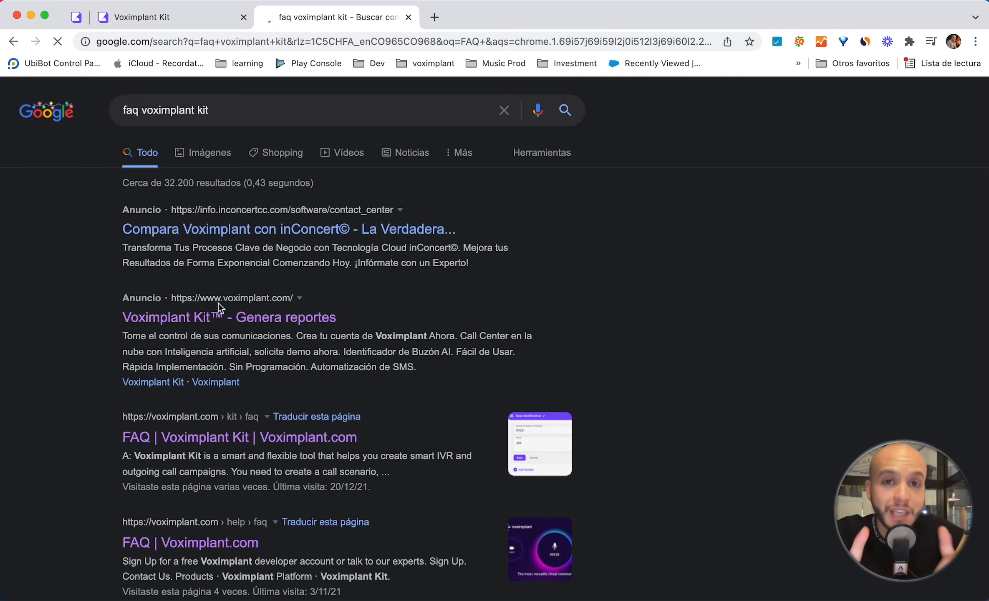
left_click(225, 442)
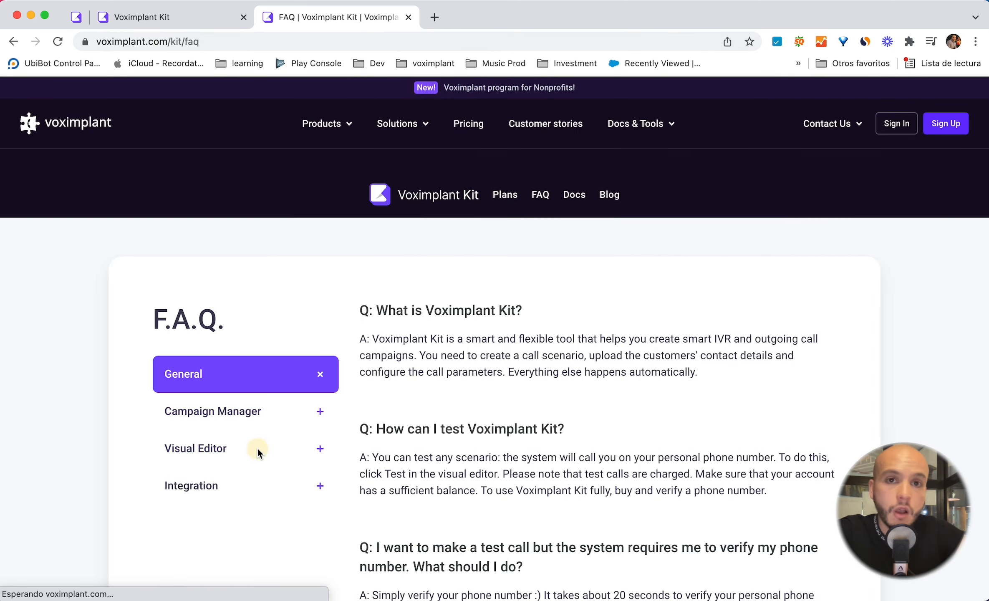
Step: Examine the call-related variables such as {{CALL.record_url}} and {{CALL.id}} listed in the FAQ's Visual Editor section
left_click(222, 450)
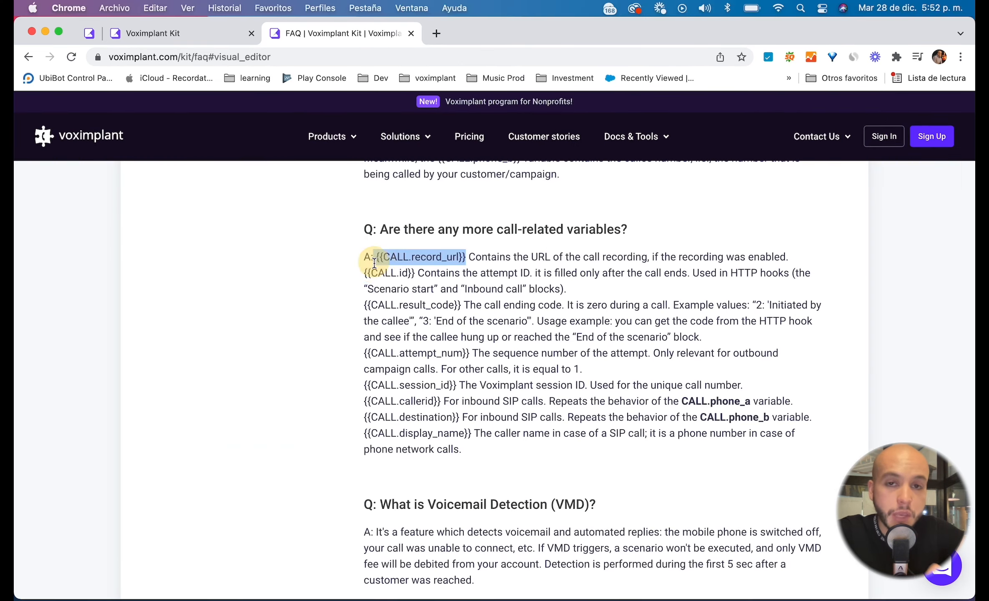
left_click_drag(364, 274, 415, 276)
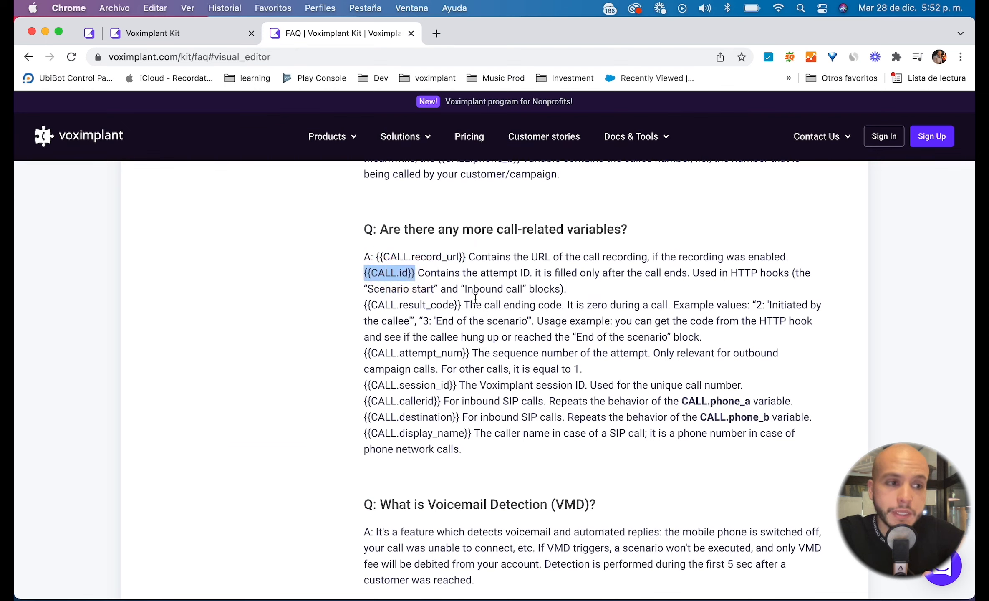
left_click_drag(463, 305, 353, 309)
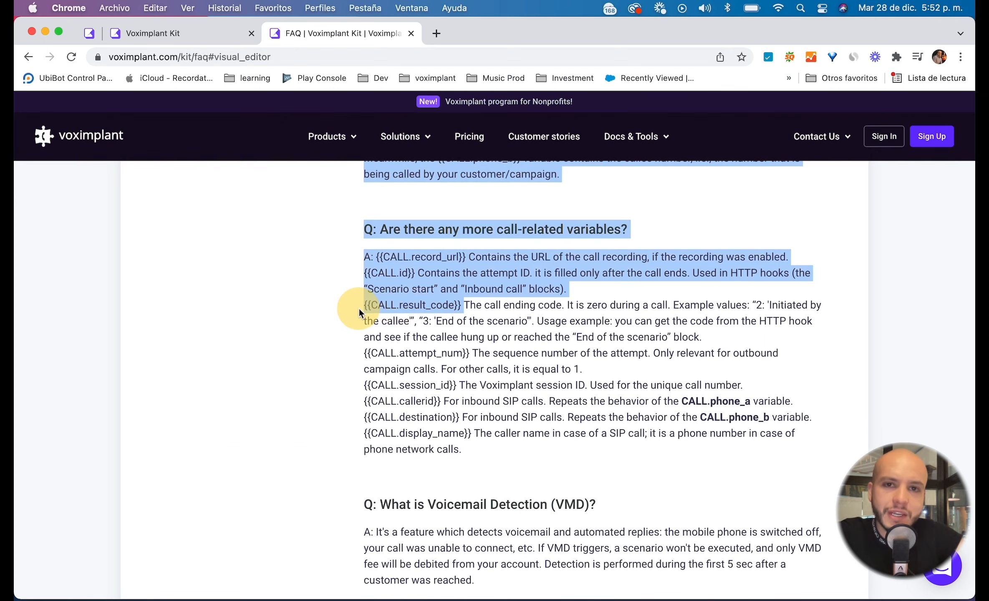
left_click(353, 309)
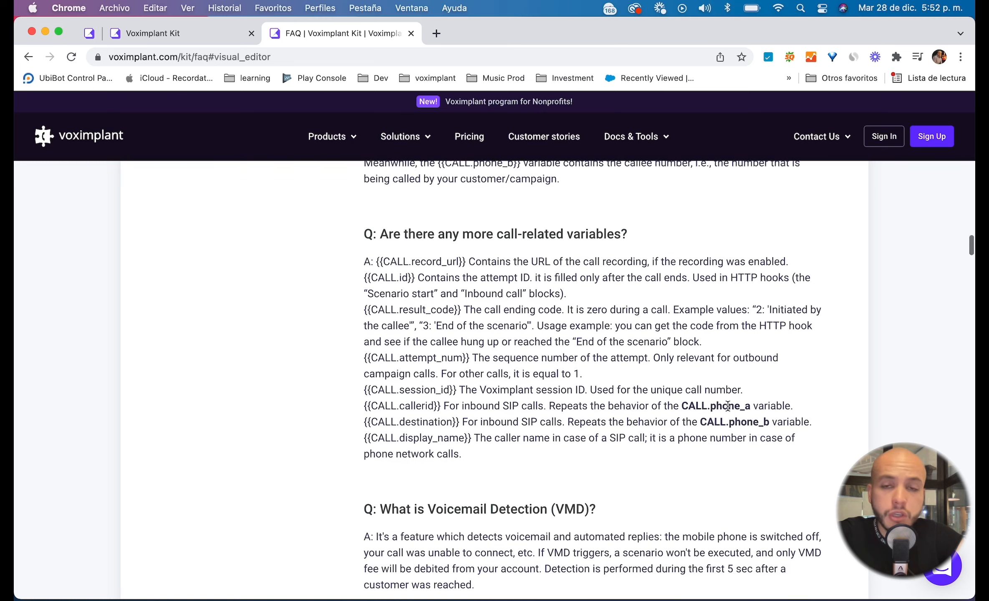
scroll(731, 411, "up", 2)
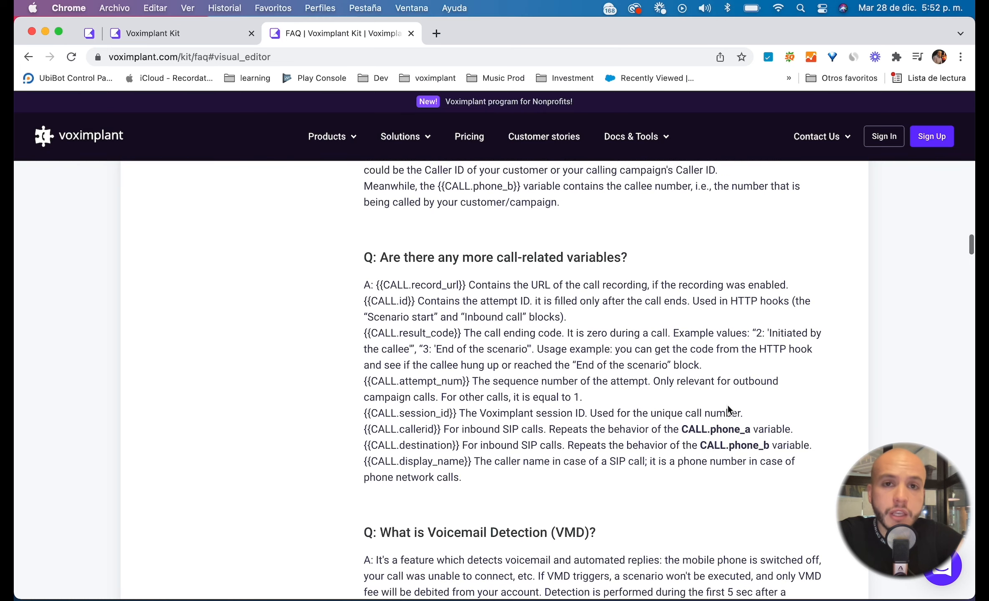
Step: Return to the scenario editor and inspect the ivr_select - Balance block's variable and value, then close it
left_click(196, 39)
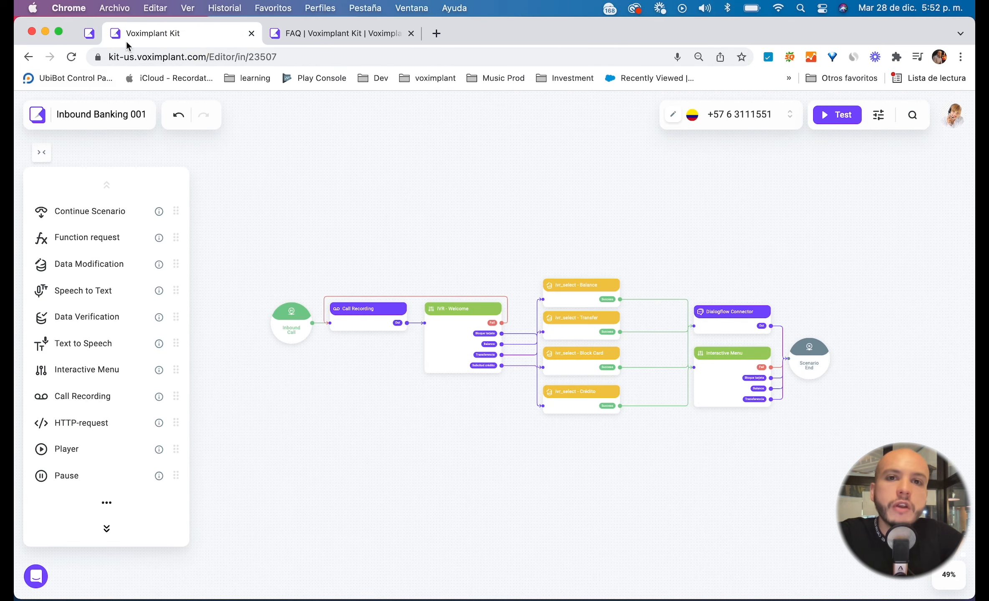
double_click(575, 286)
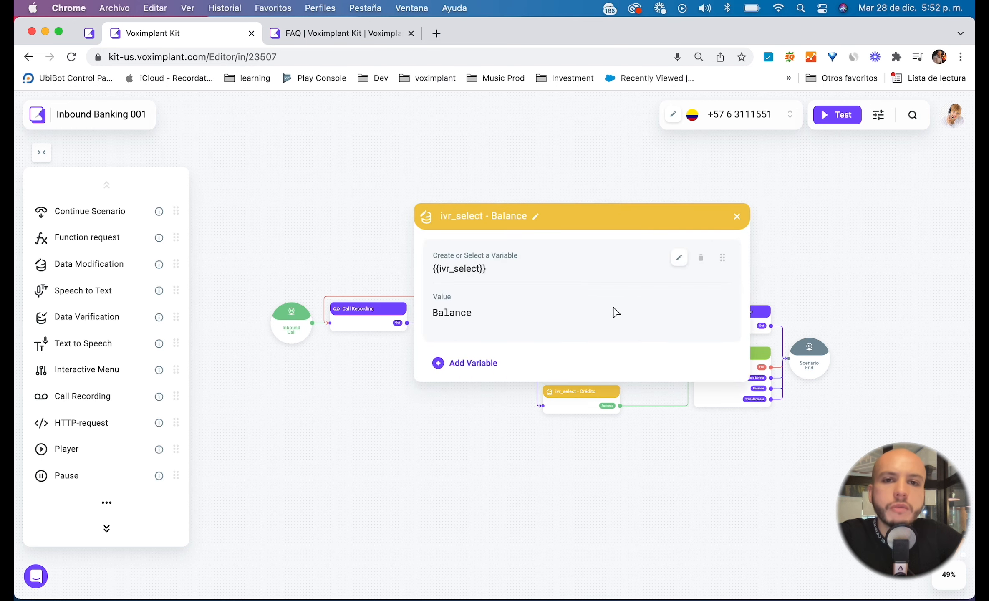
left_click(738, 216)
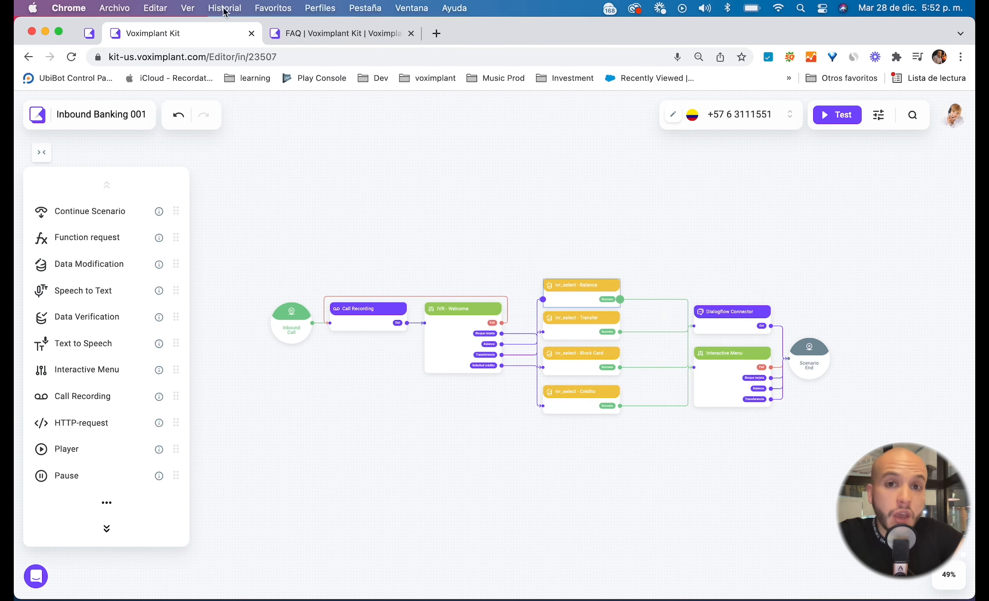
left_click(36, 576)
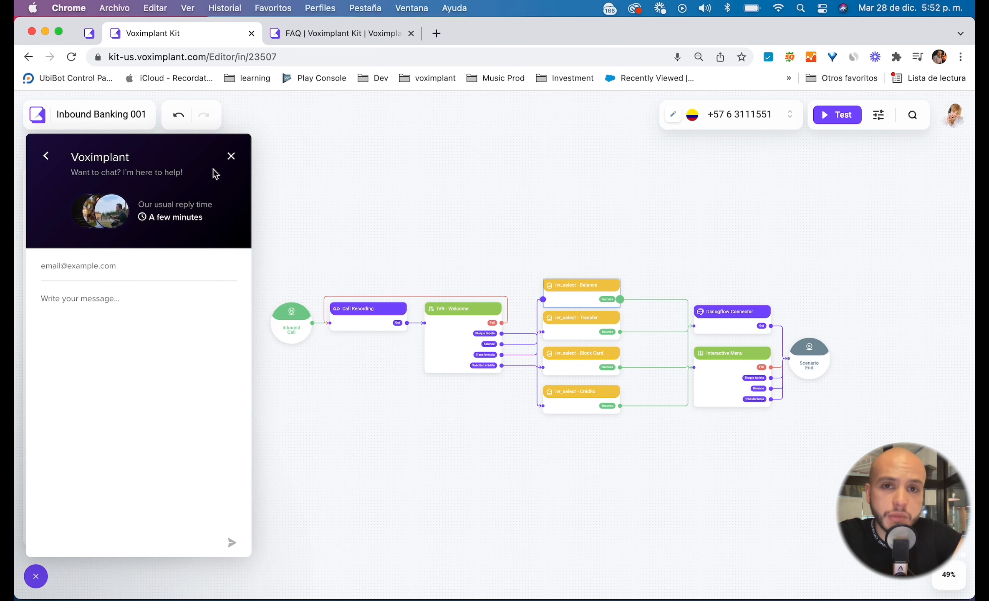
left_click(231, 159)
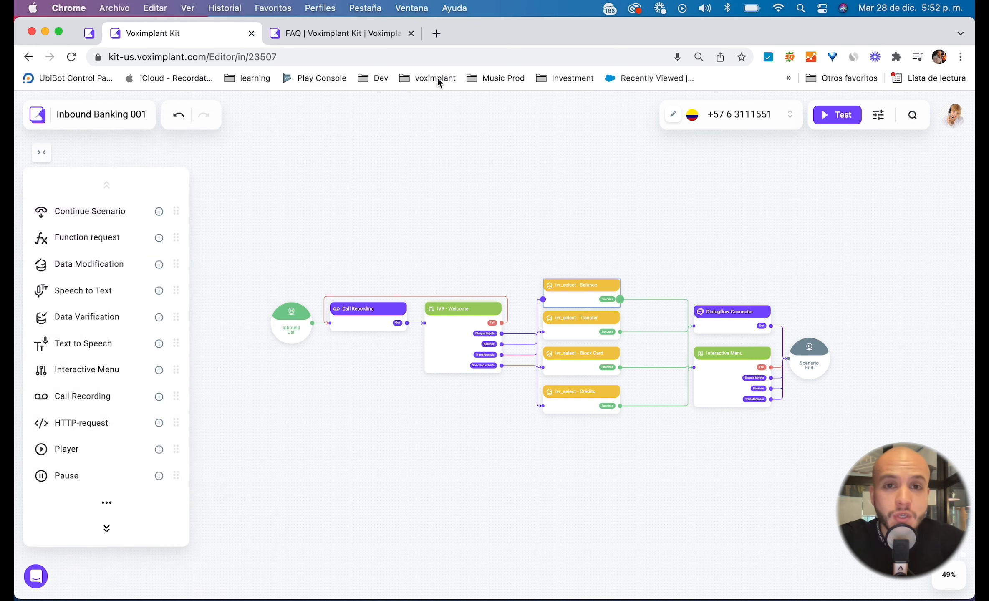
key("ctrl+Up")
left_click(455, 249)
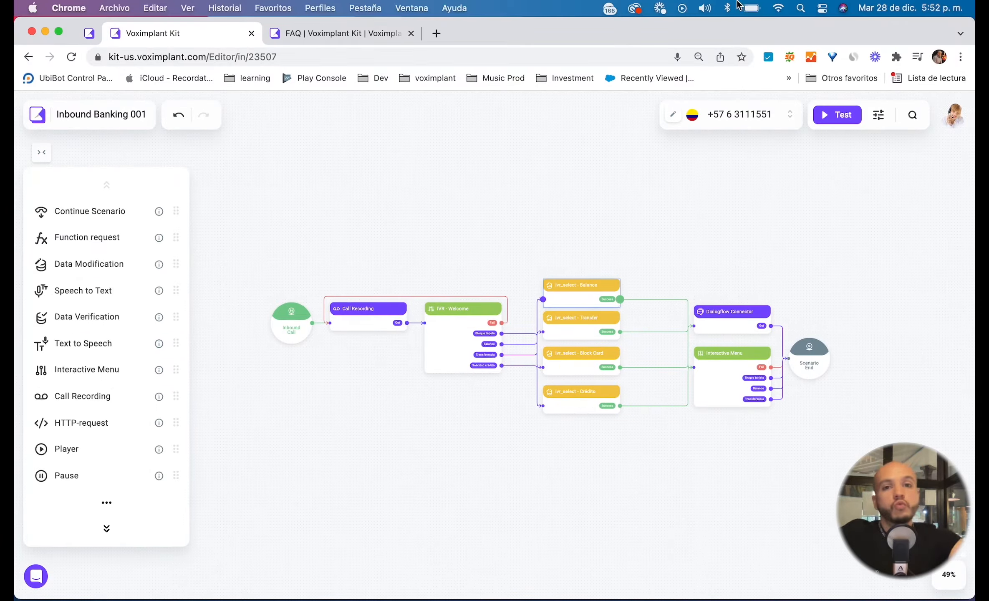